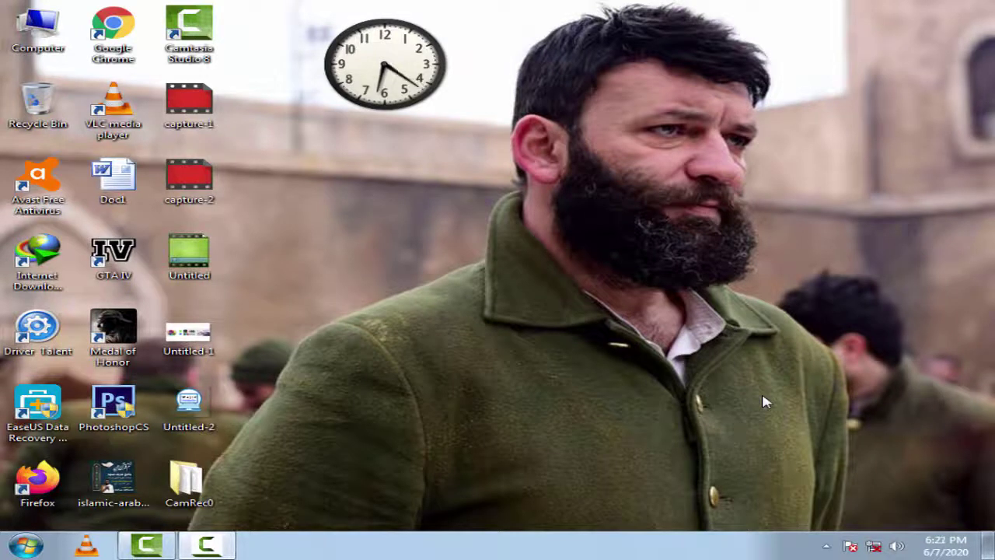
Step: Select the CamRec0 folder on the desktop
{"action": "left_click", "coordinate": [220, 490]}
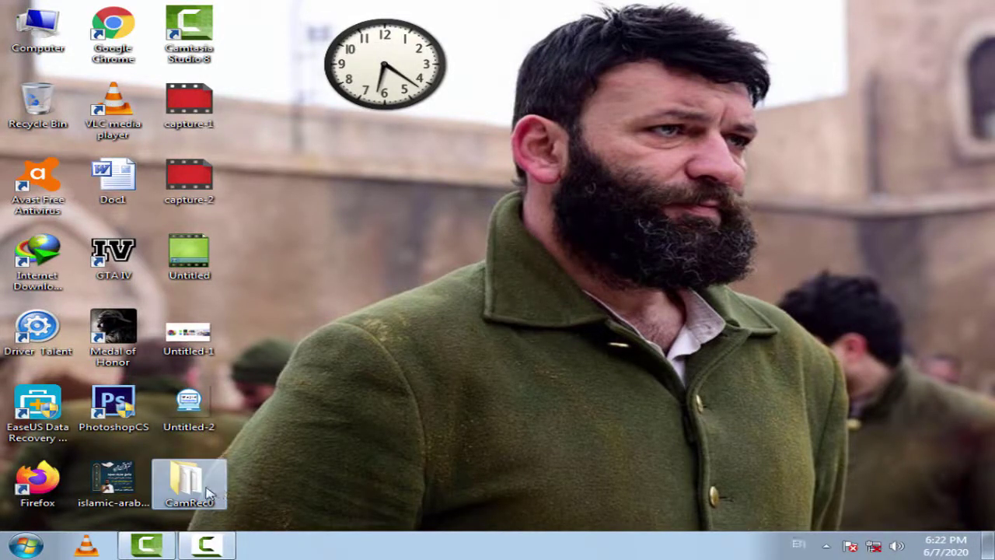
{"action": "double_click", "coordinate": [174, 497]}
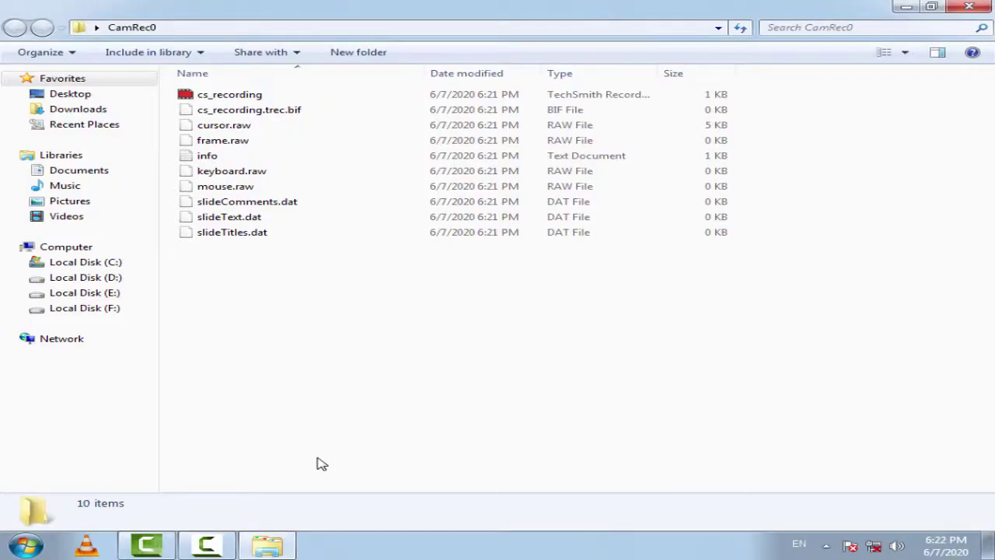
{"action": "left_click", "coordinate": [969, 10]}
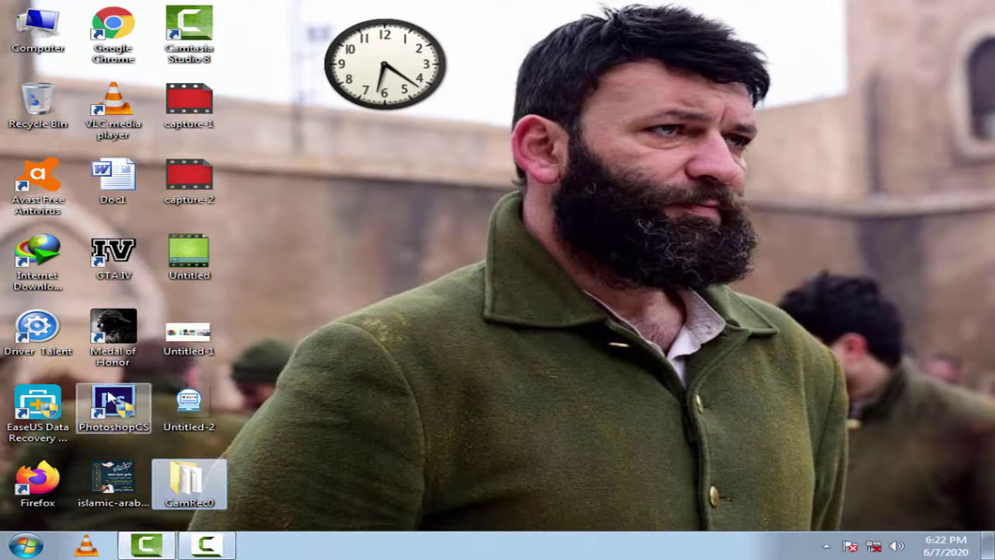
Step: Refresh the Windows desktop four times from its context menu
{"action": "right_click", "coordinate": [228, 299]}
{"action": "left_click", "coordinate": [280, 361]}
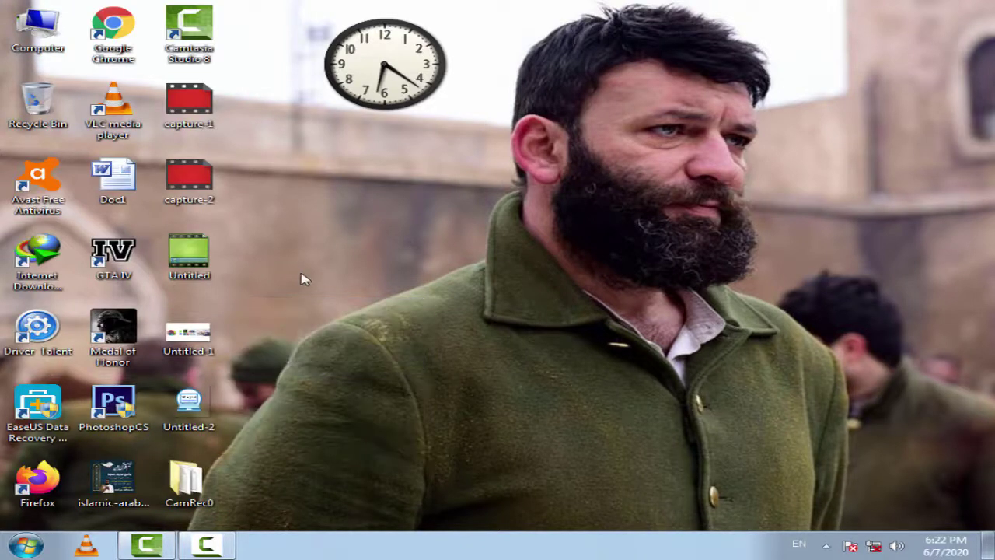
{"action": "right_click", "coordinate": [303, 274]}
{"action": "left_click", "coordinate": [355, 335]}
{"action": "right_click", "coordinate": [339, 270]}
{"action": "left_click", "coordinate": [385, 336]}
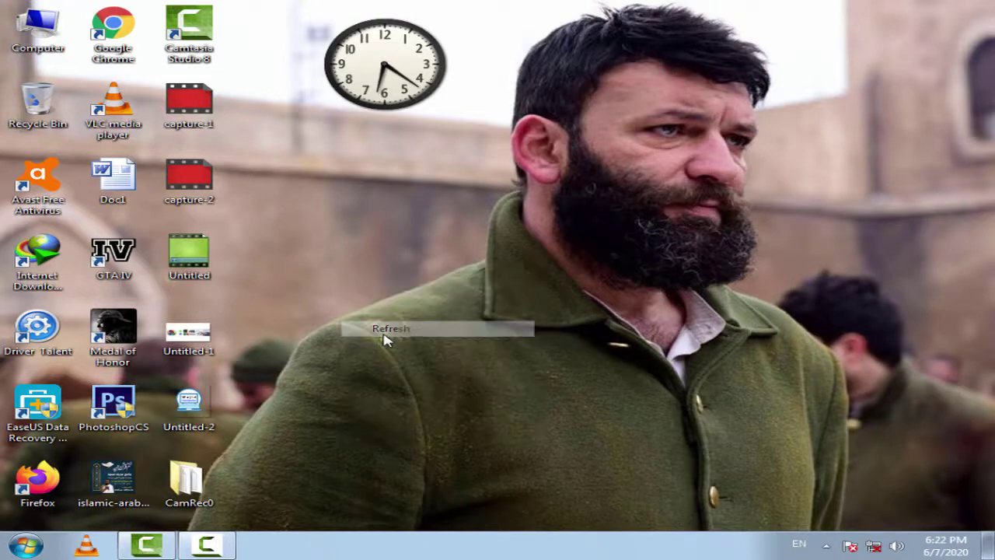
{"action": "right_click", "coordinate": [360, 300]}
{"action": "left_click", "coordinate": [402, 360]}
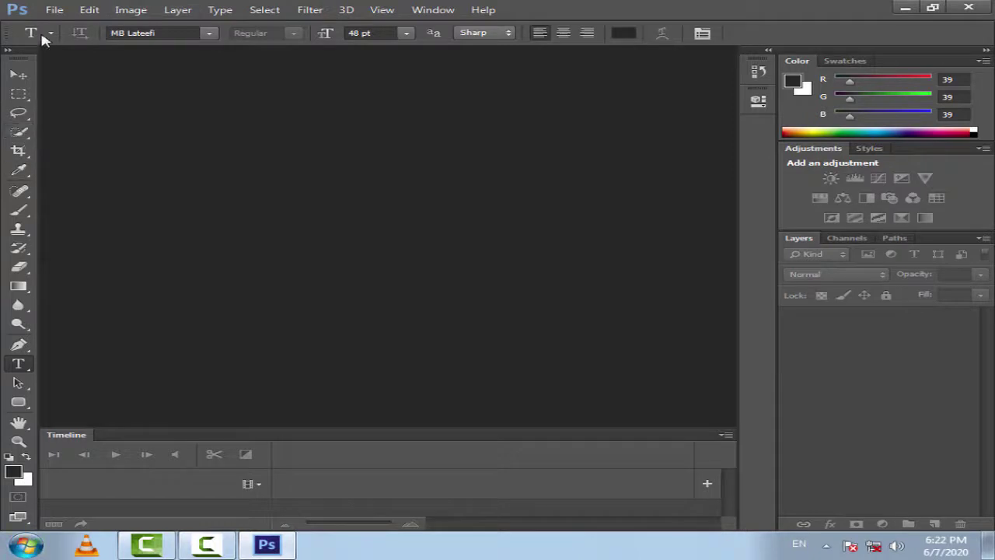
Step: Create a new 2560×1440 white document
{"action": "left_click", "coordinate": [54, 10]}
{"action": "left_click", "coordinate": [70, 26]}
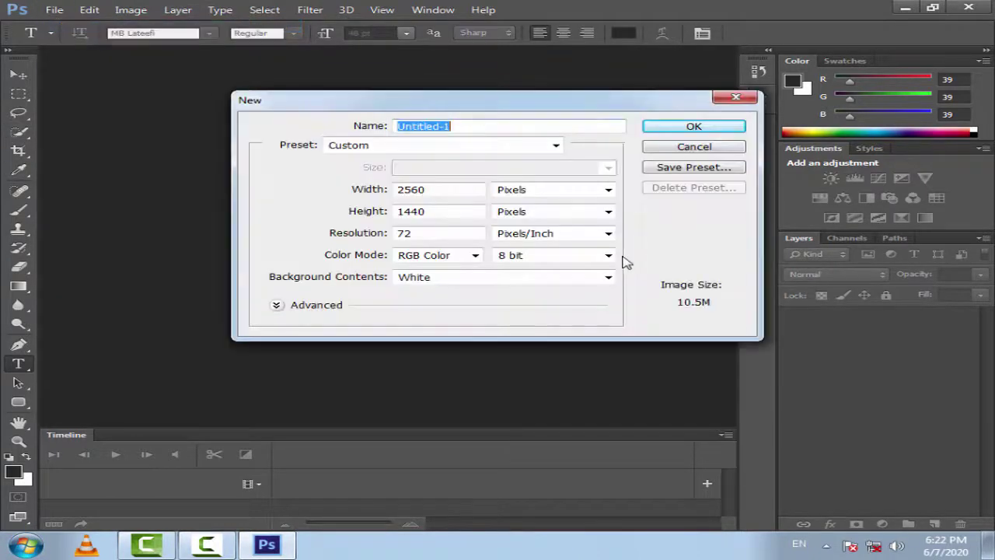
{"action": "left_click", "coordinate": [694, 127]}
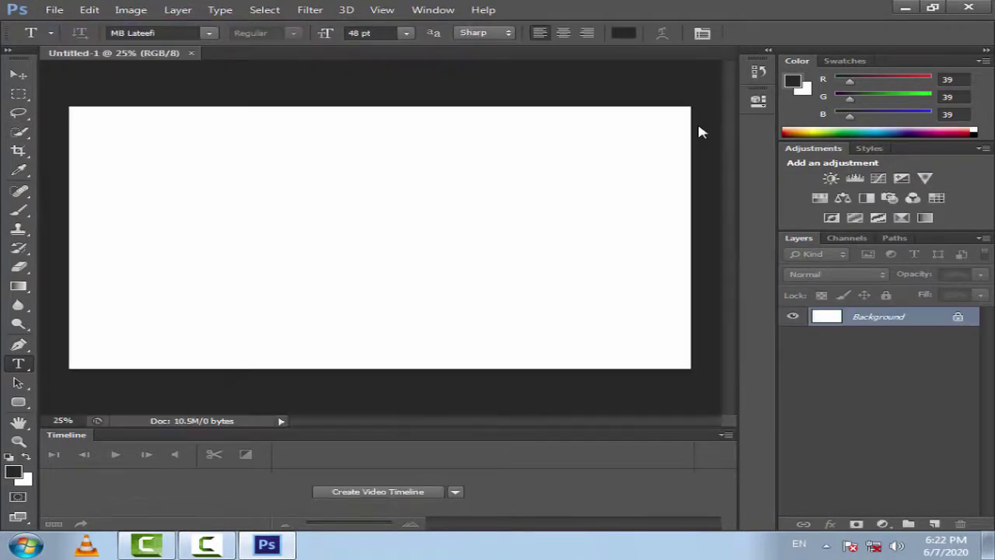
Step: Set the type size to 148 pt and start a text layer on the canvas
{"action": "left_click", "coordinate": [348, 34]}
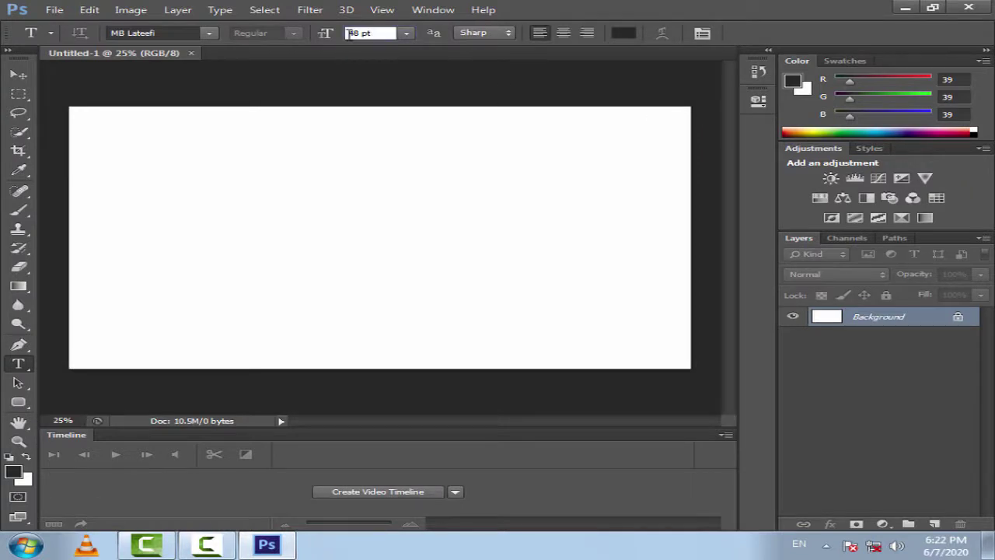
{"action": "type", "text": "1"}
{"action": "key", "text": "Return"}
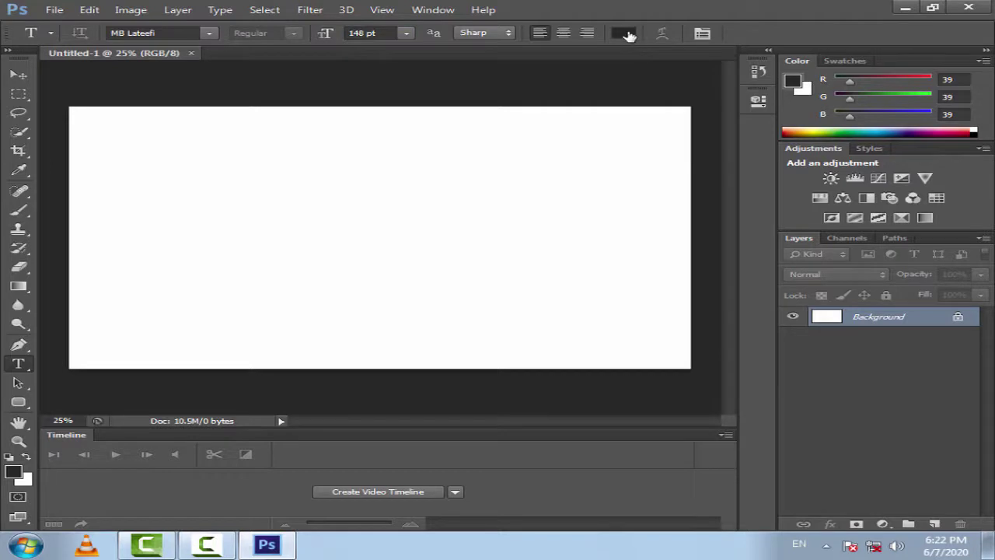
{"action": "left_click", "coordinate": [575, 247]}
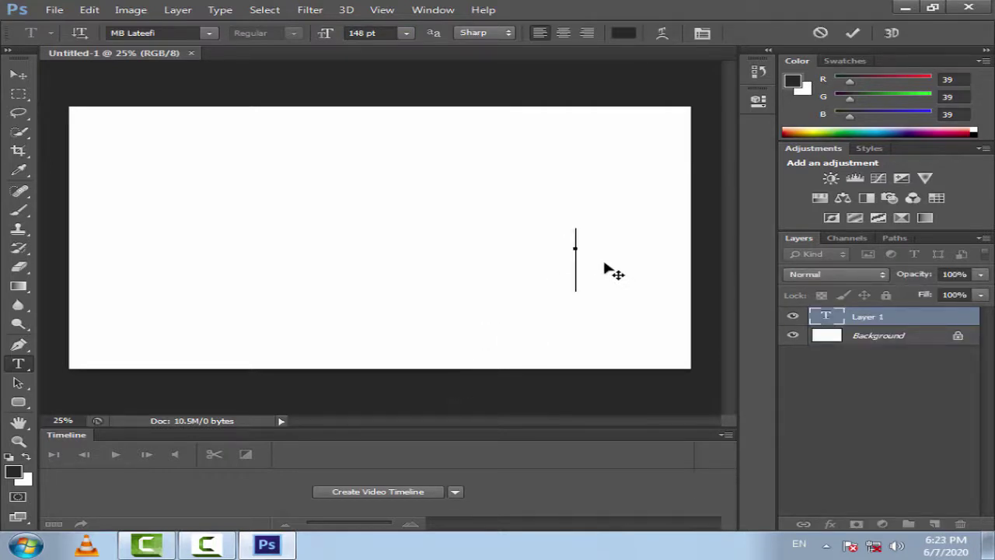
Step: Switch the keyboard input language to Urdu (Islamic Republic of Pakistan)
{"action": "left_click", "coordinate": [800, 544]}
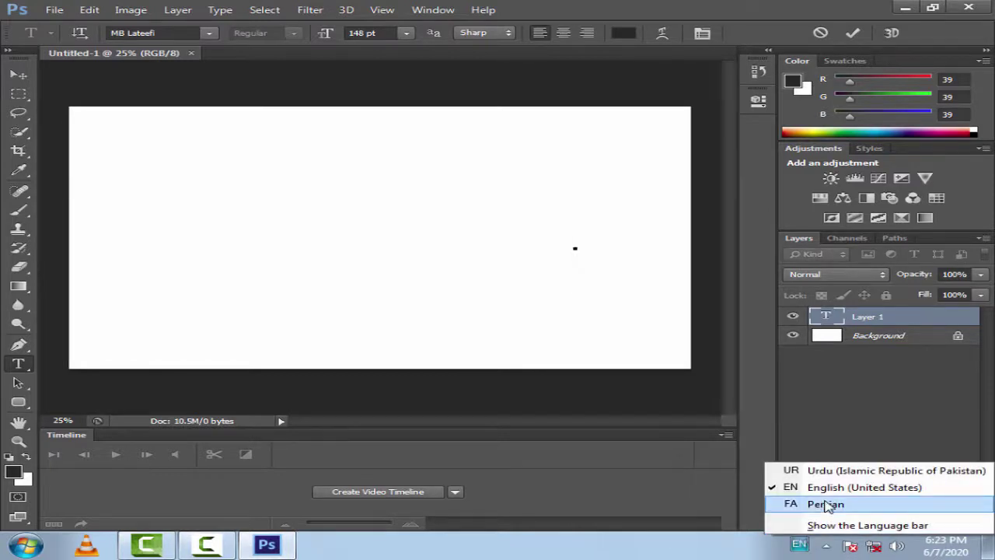
{"action": "left_click", "coordinate": [825, 471]}
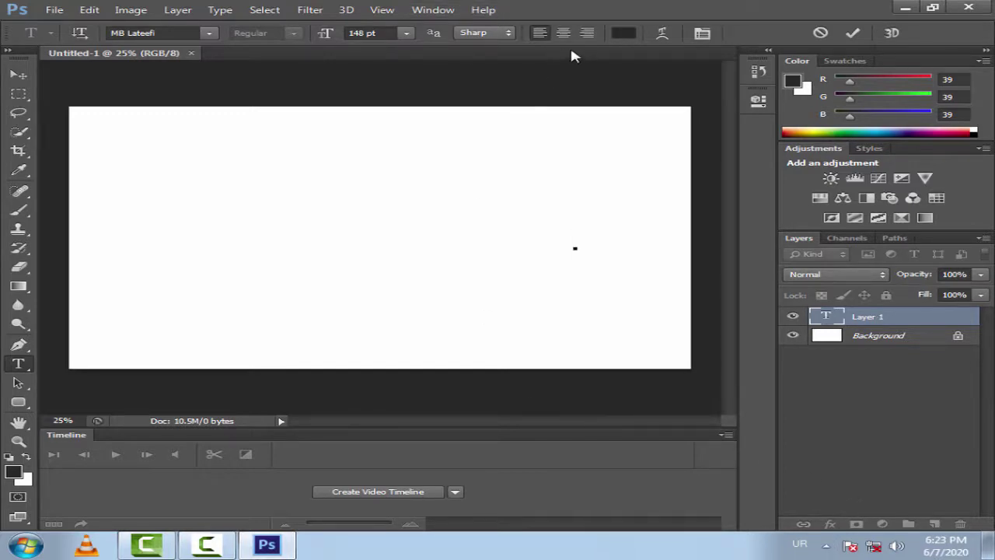
Step: Set the text colour to black, 000000
{"action": "left_click", "coordinate": [626, 33]}
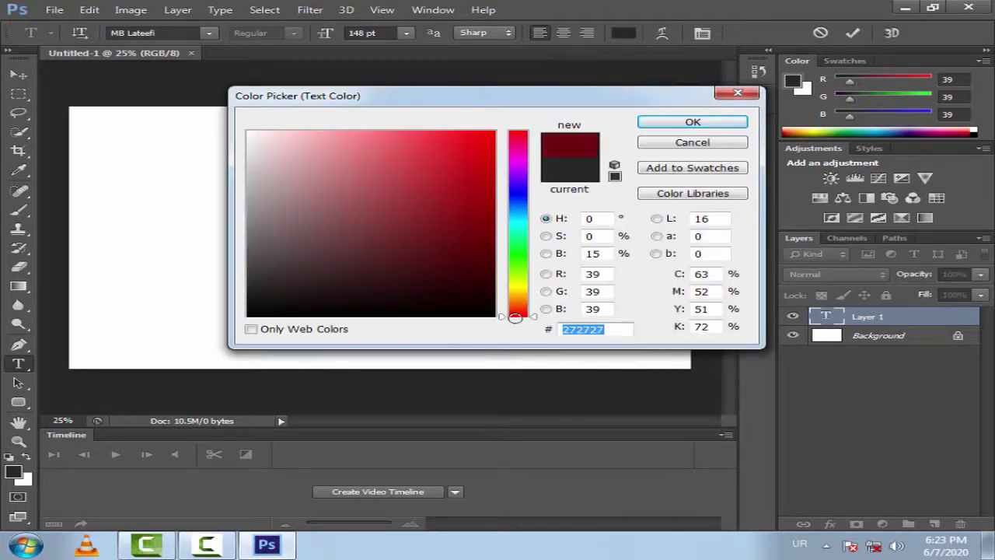
{"action": "type", "text": "000000"}
{"action": "left_click", "coordinate": [710, 125]}
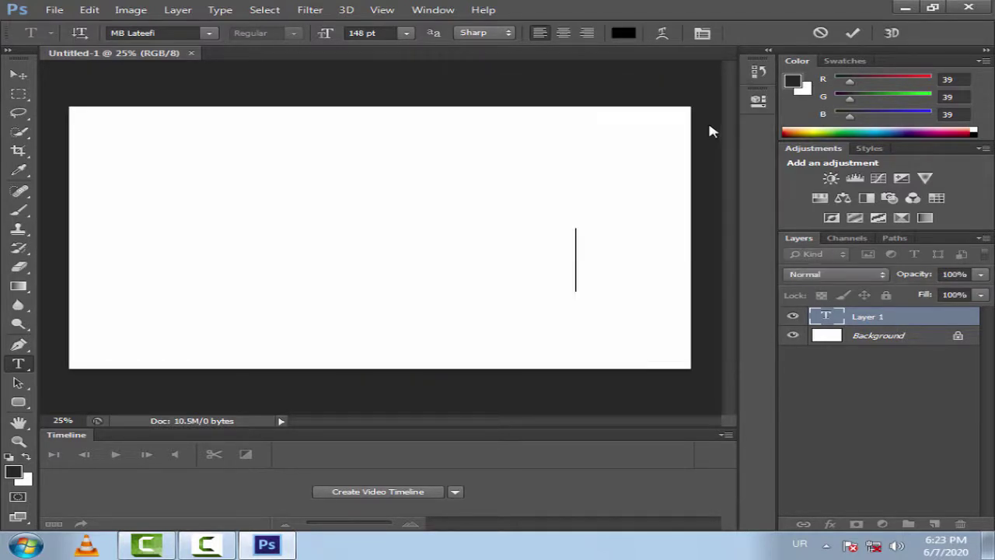
Step: Type test Urdu letters such as پاکست, then delete them all
{"action": "type", "text": "اپ"}
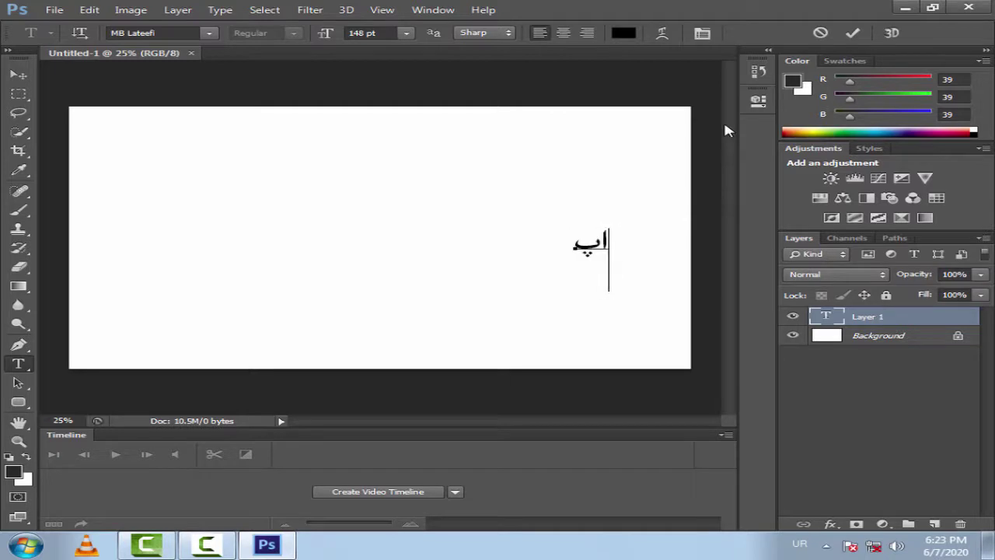
{"action": "type", "text": "گ"}
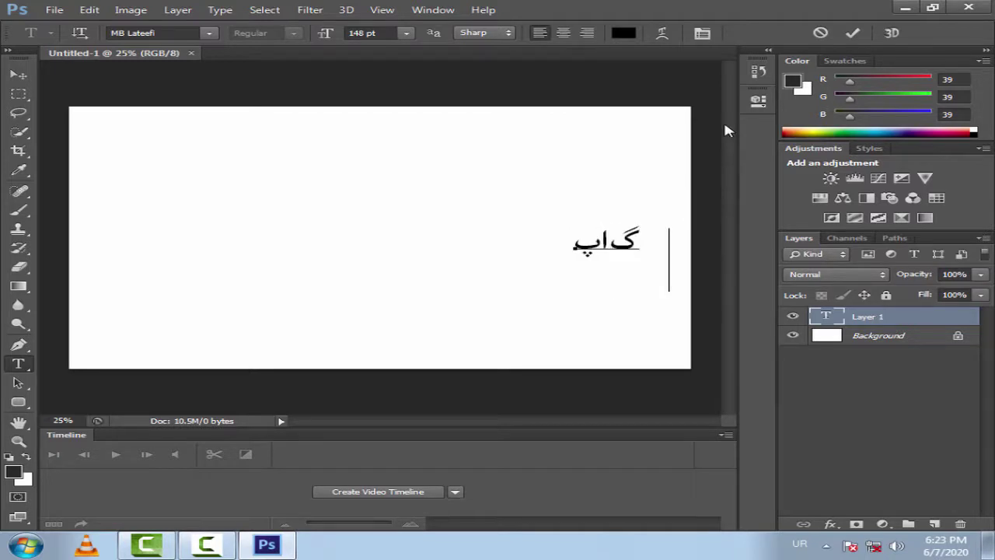
{"action": "type", "text": "گگ"}
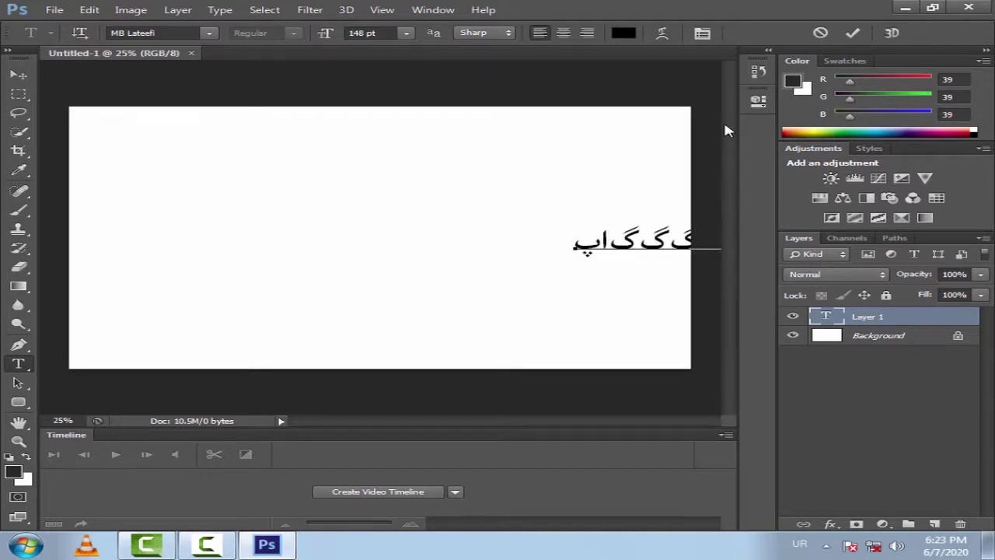
{"action": "key", "text": "Left"}
{"action": "key", "text": "Left"}
{"action": "key", "text": "Left"}
{"action": "key", "text": "Left"}
{"action": "key", "text": "Delete"}
{"action": "key", "text": "Delete"}
{"action": "key", "text": "Delete"}
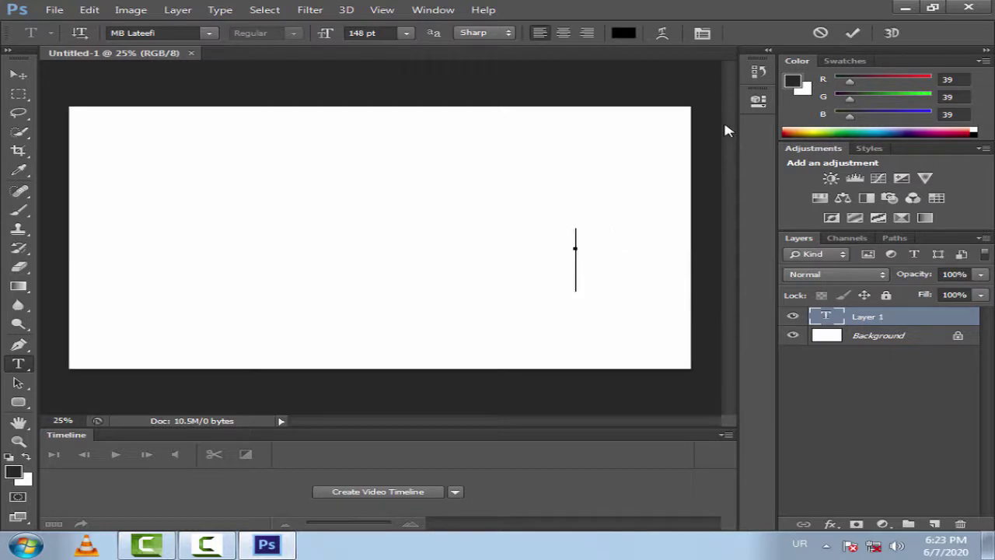
{"action": "type", "text": "پاک"}
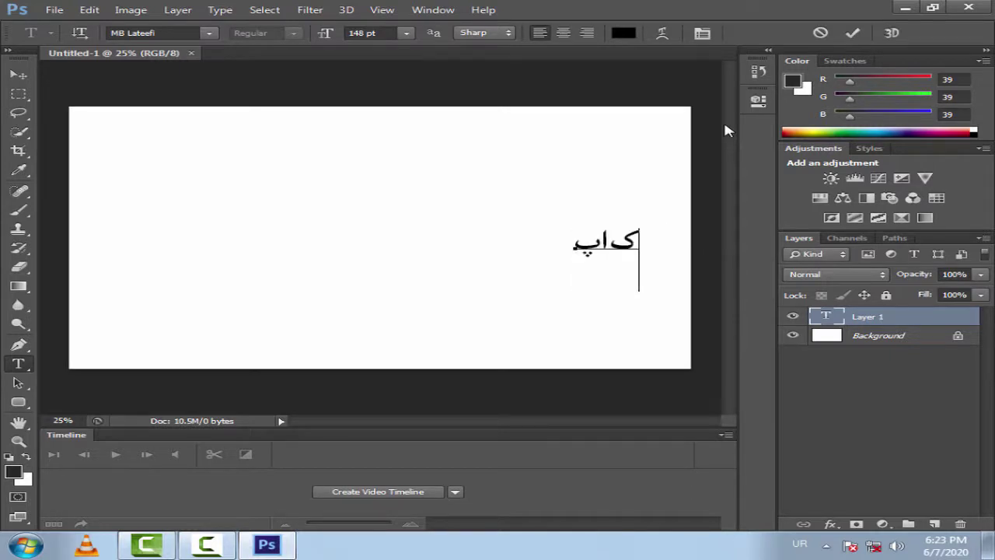
{"action": "type", "text": "ست"}
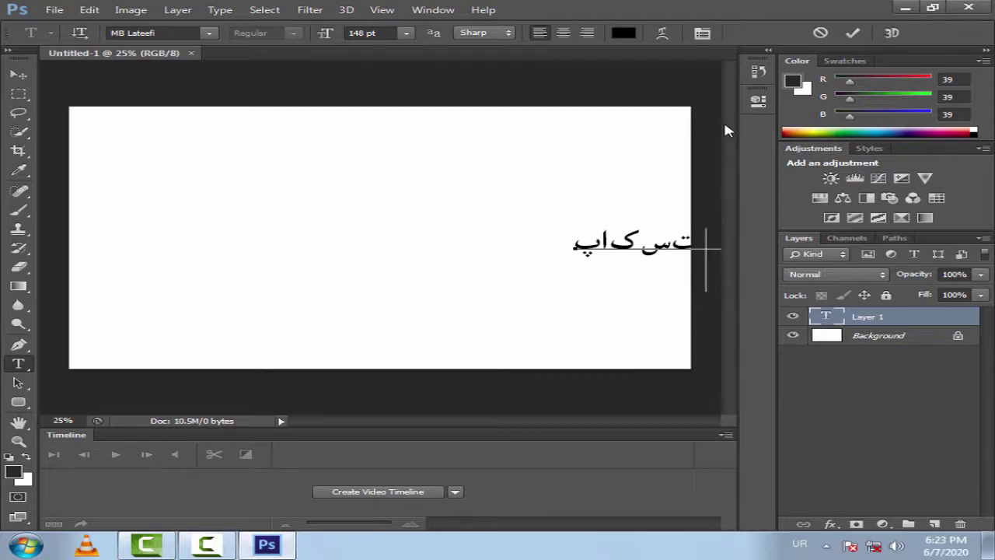
{"action": "key", "text": "Left"}
{"action": "key", "text": "Left"}
{"action": "key", "text": "Left"}
{"action": "key", "text": "Left"}
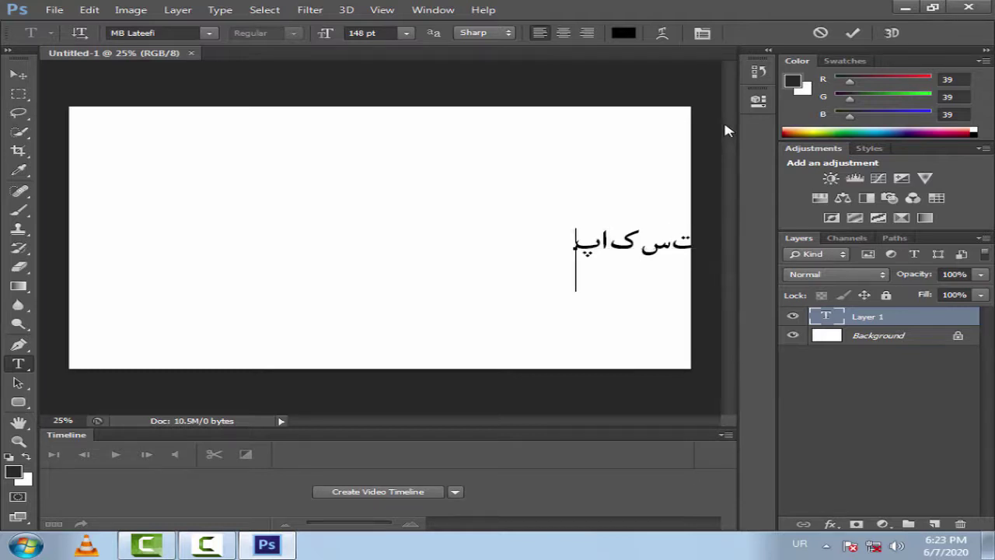
{"action": "key", "text": "ctrl+a"}
{"action": "key", "text": "BackSpace"}
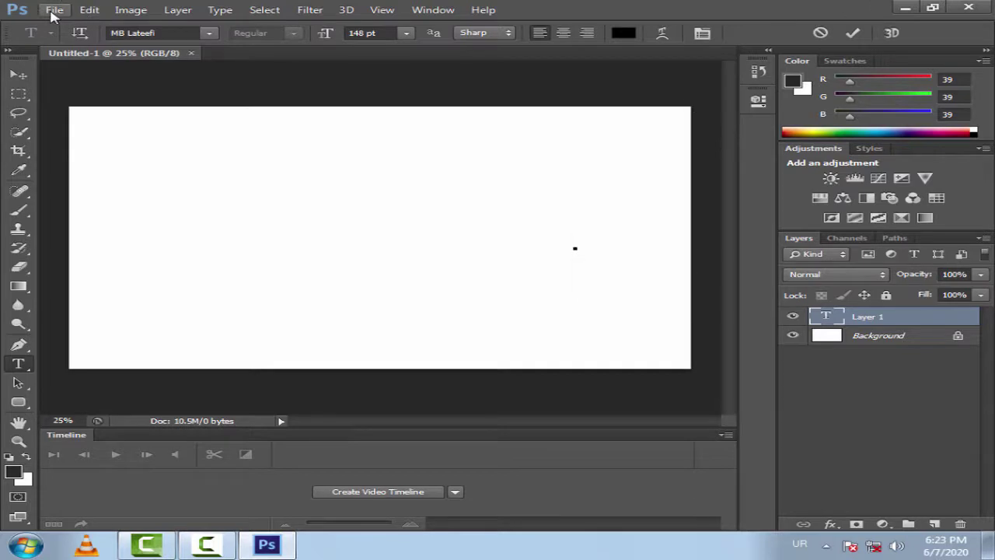
Step: Set the Type preferences text engine to Middle Eastern, then quit Photoshop without saving
{"action": "left_click", "coordinate": [19, 74]}
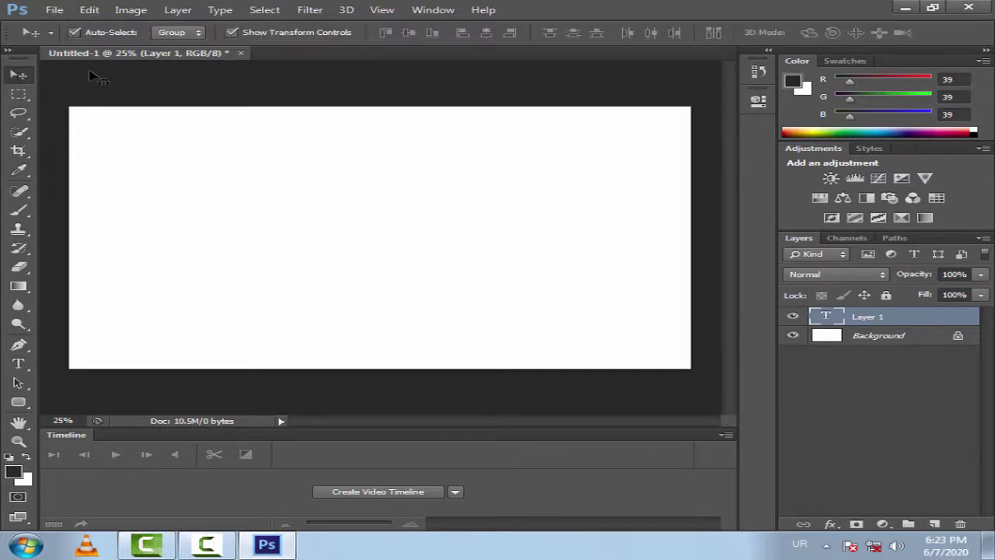
{"action": "left_click", "coordinate": [82, 13]}
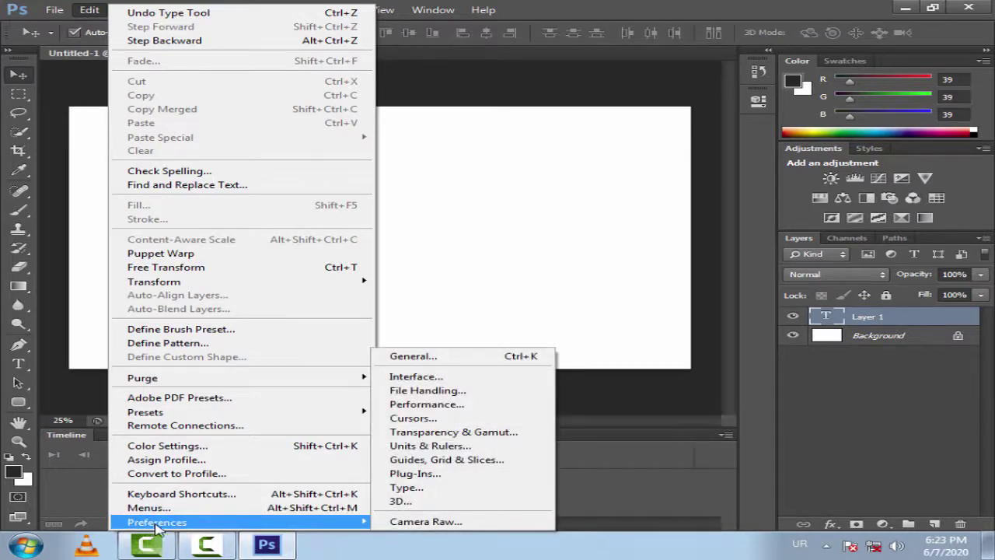
{"action": "mouse_move", "coordinate": [157, 522]}
{"action": "left_click", "coordinate": [430, 495]}
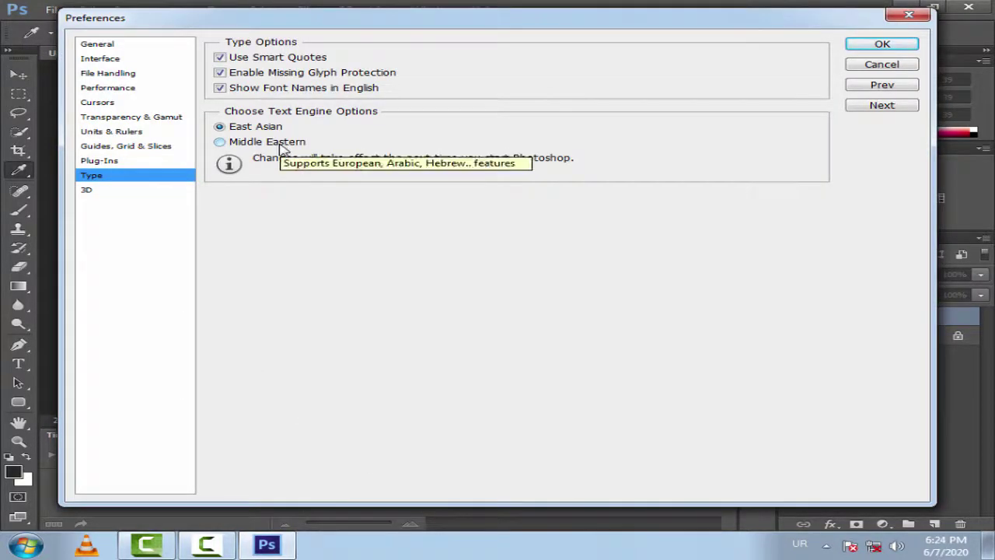
{"action": "left_click", "coordinate": [283, 148]}
{"action": "left_click", "coordinate": [884, 44]}
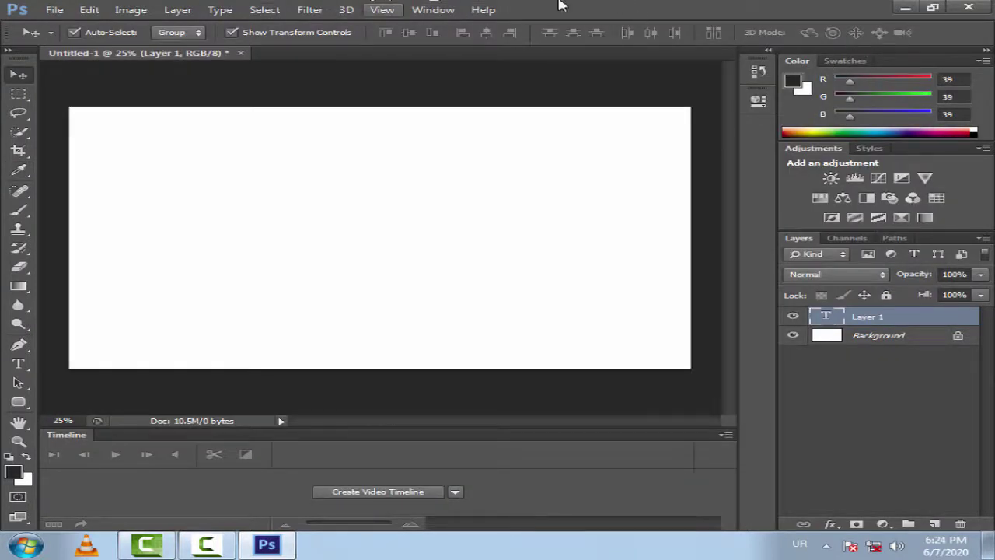
{"action": "left_click", "coordinate": [985, 8]}
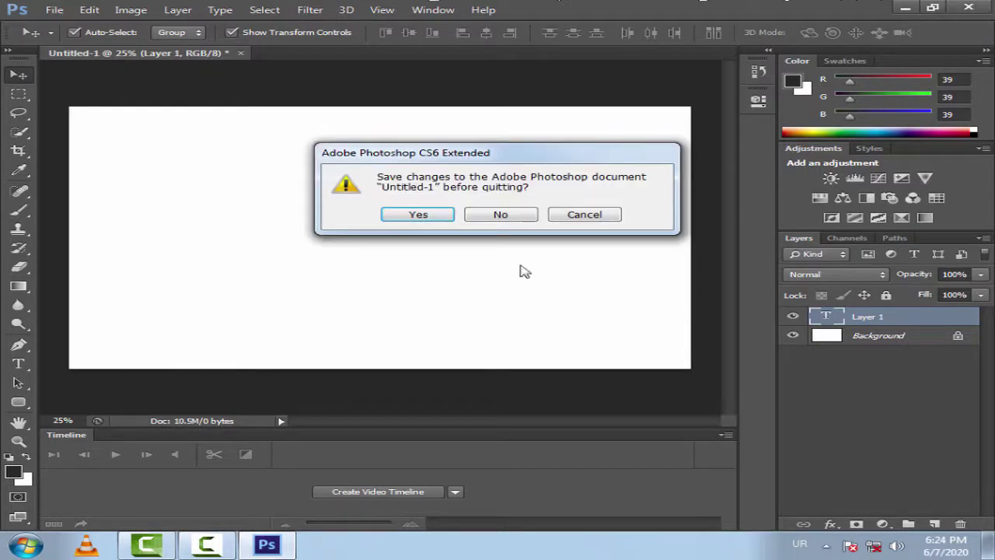
{"action": "left_click", "coordinate": [497, 215]}
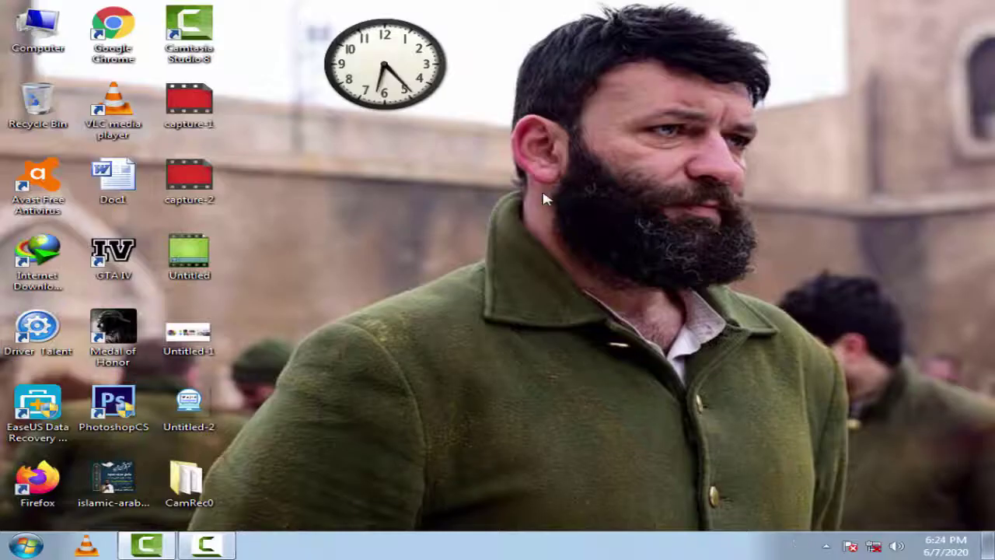
Step: Launch Photoshop CS6 from the PhotoshopCS desktop shortcut
{"action": "left_click", "coordinate": [126, 430]}
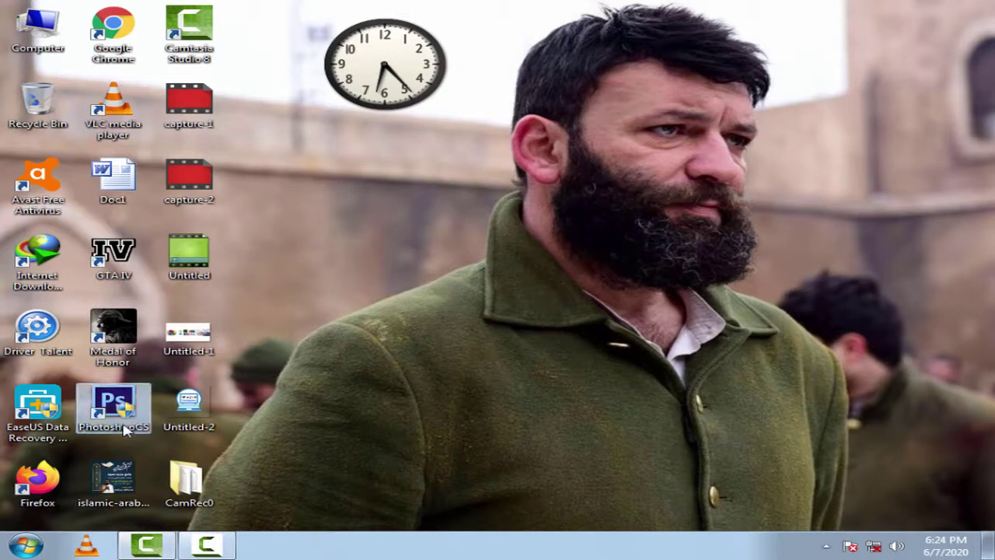
{"action": "double_click", "coordinate": [126, 430]}
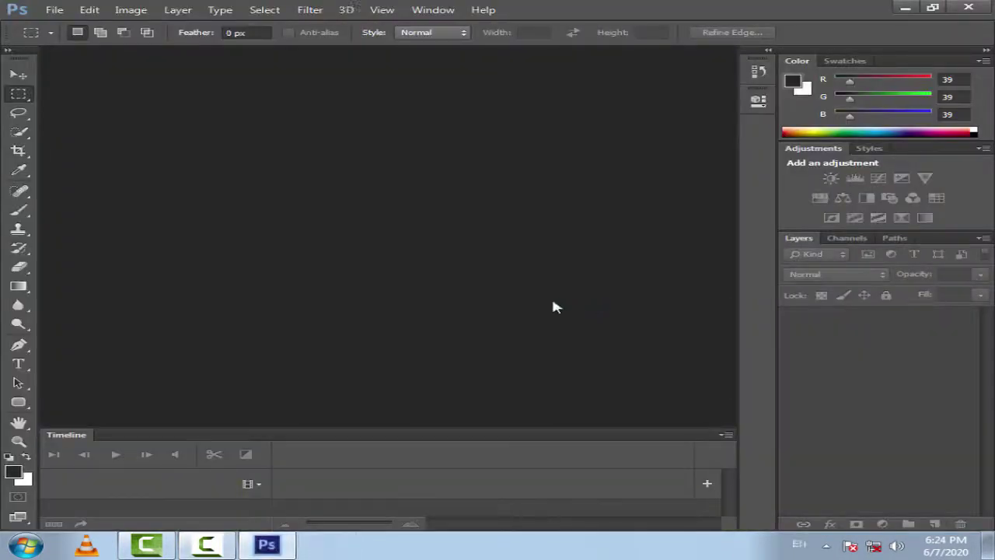
Step: Create a new white document and start a text layer near its centre
{"action": "left_click", "coordinate": [53, 10]}
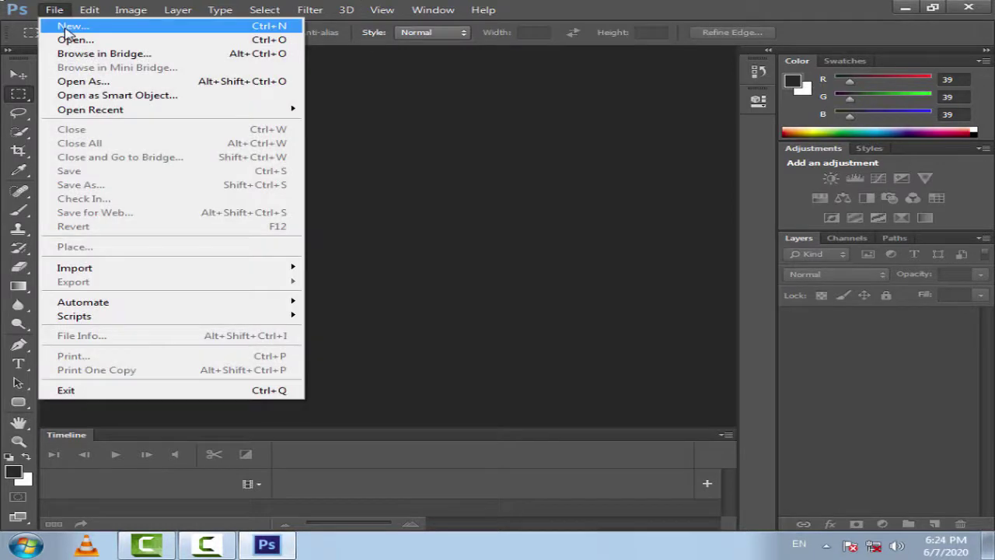
{"action": "left_click", "coordinate": [66, 31]}
{"action": "left_click", "coordinate": [720, 127]}
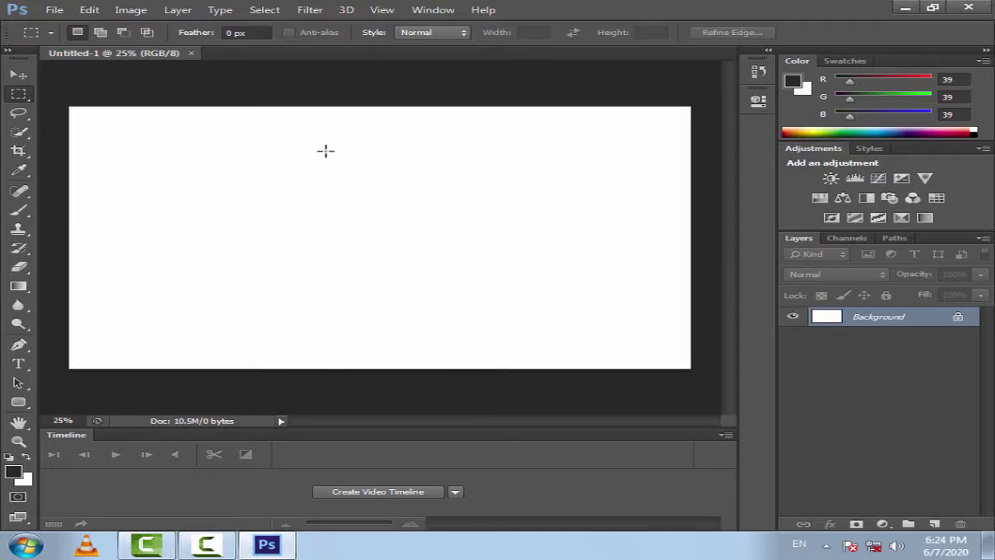
{"action": "left_click", "coordinate": [19, 363]}
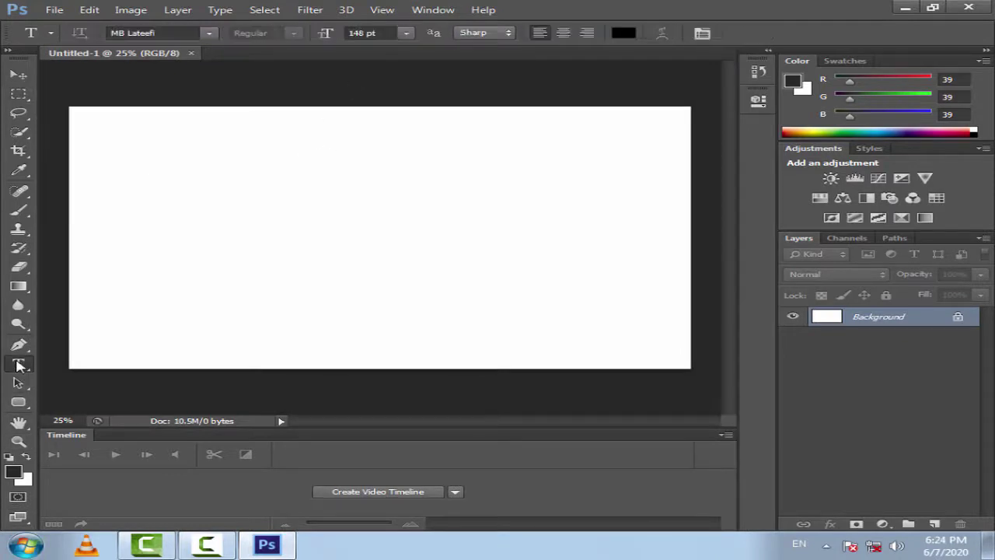
{"action": "left_click", "coordinate": [622, 263]}
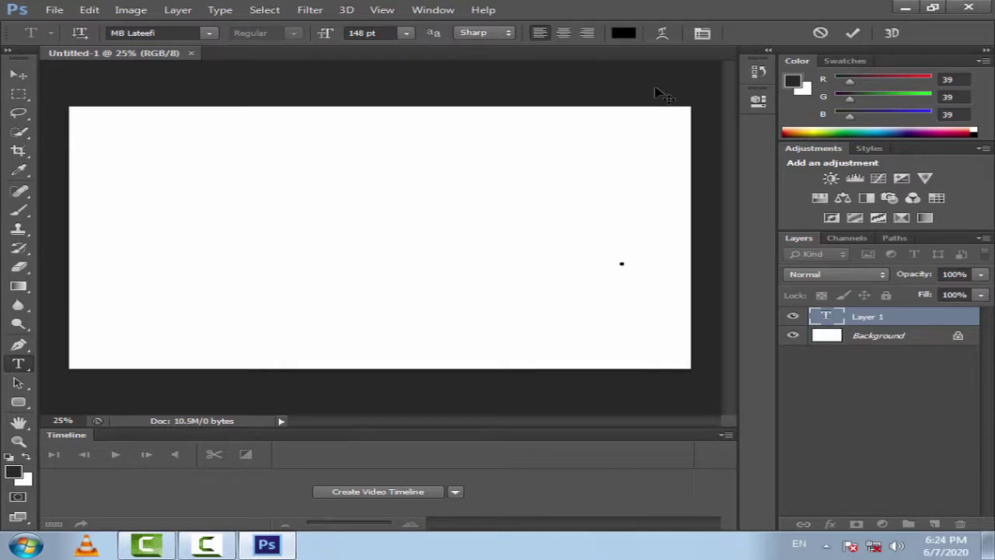
Step: Switch the keyboard to Urdu and type پاکستان
{"action": "type", "text": "p"}
{"action": "key", "text": "BackSpace"}
{"action": "left_click", "coordinate": [797, 546]}
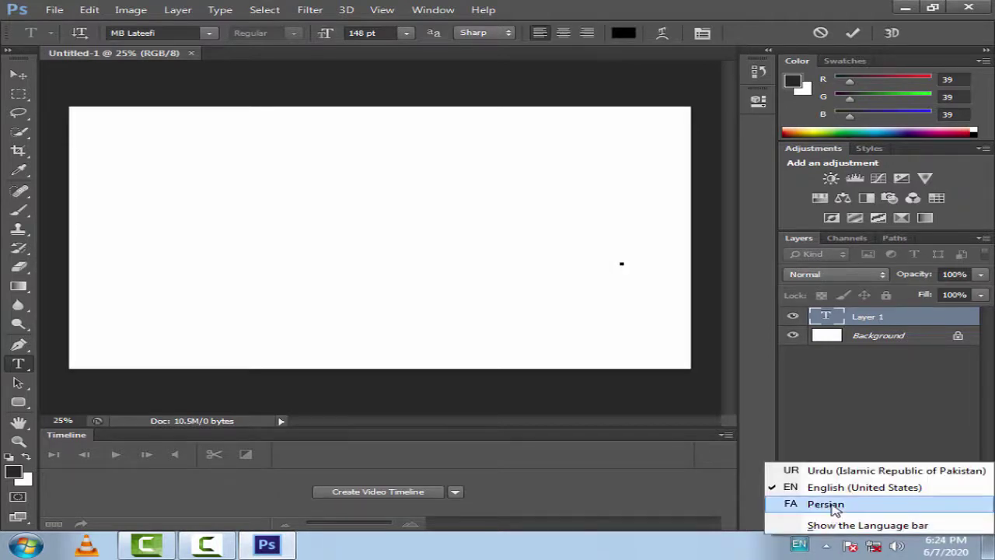
{"action": "left_click", "coordinate": [836, 470]}
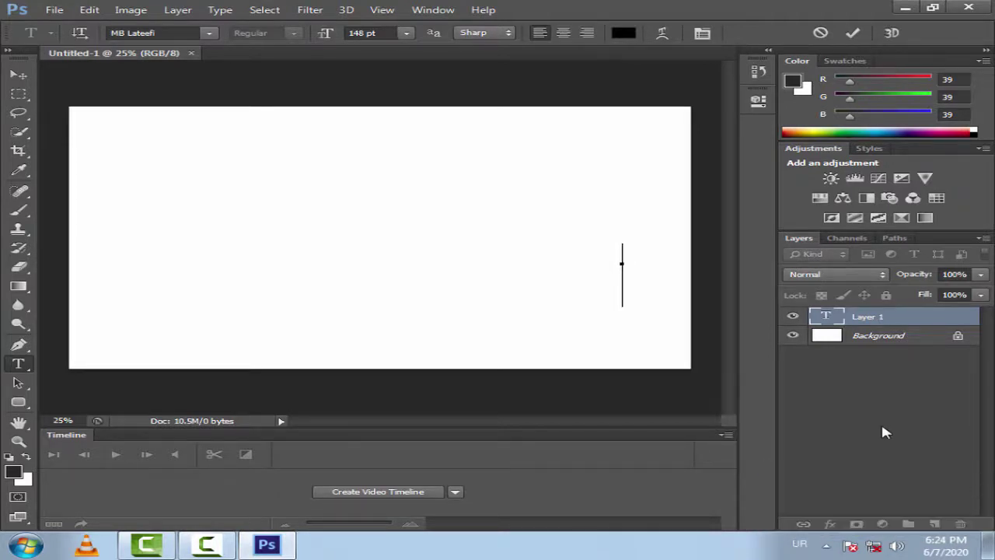
{"action": "type", "text": "پا"}
{"action": "type", "text": "کس"}
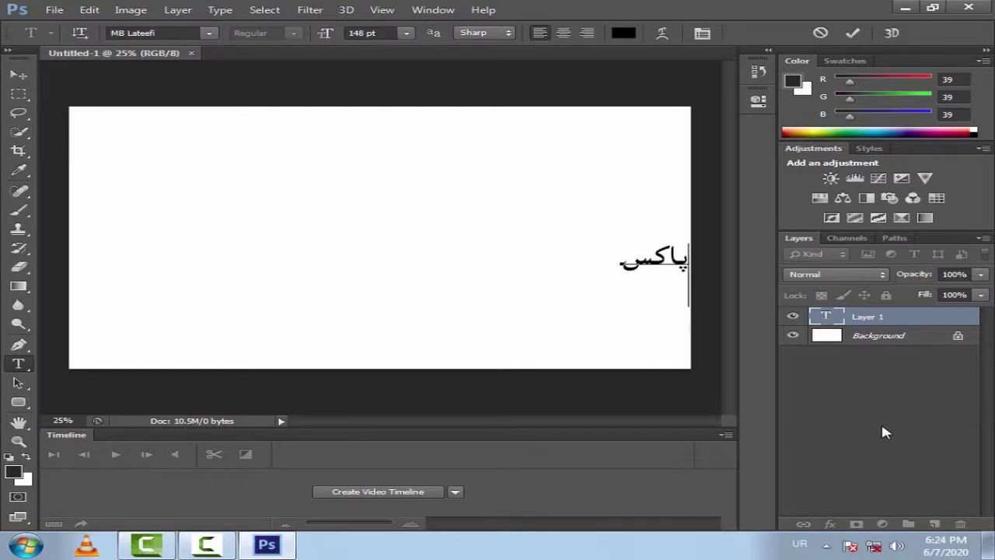
{"action": "type", "text": "تان"}
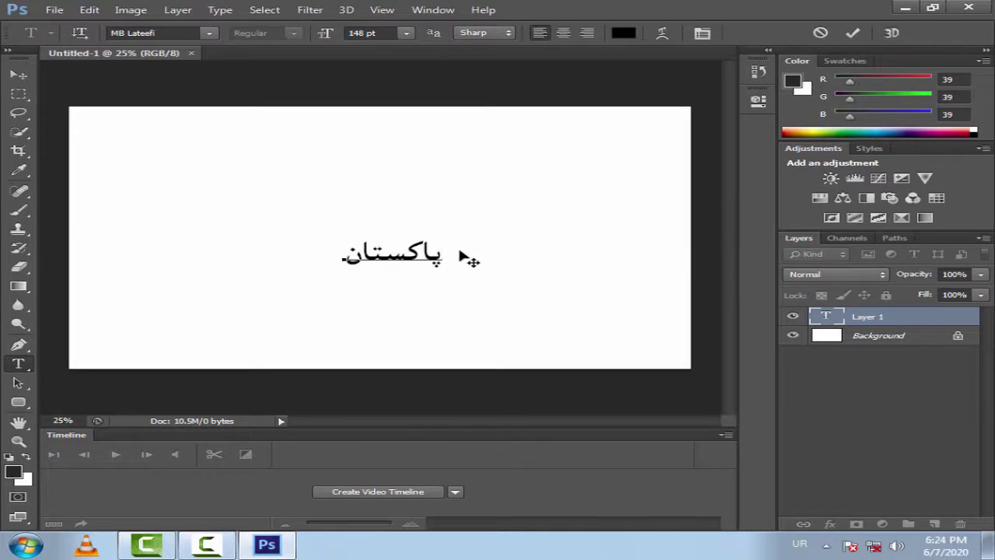
Step: Select all the Urdu text and apply the PakType Tehreer font
{"action": "left_click", "coordinate": [384, 257]}
{"action": "key", "text": "ctrl+a"}
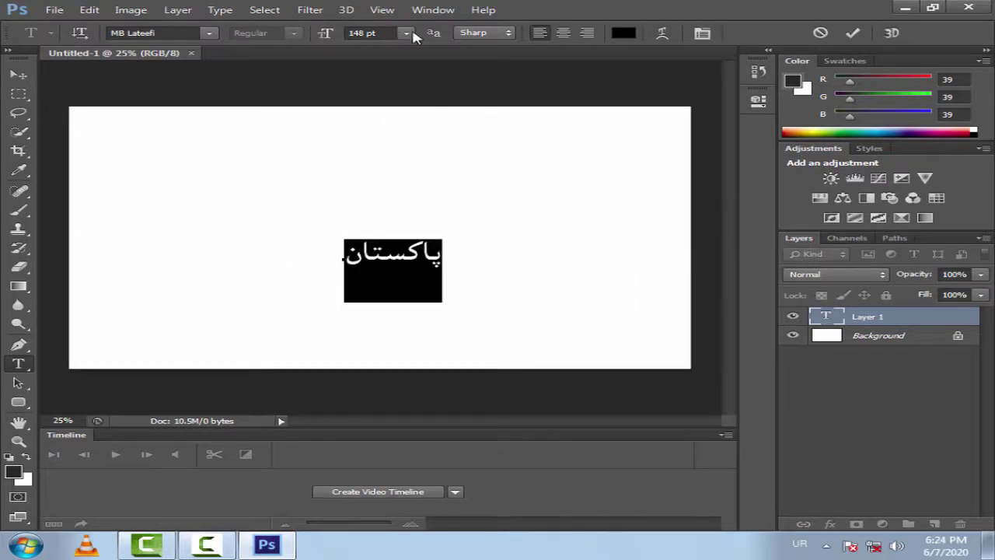
{"action": "left_click", "coordinate": [211, 34]}
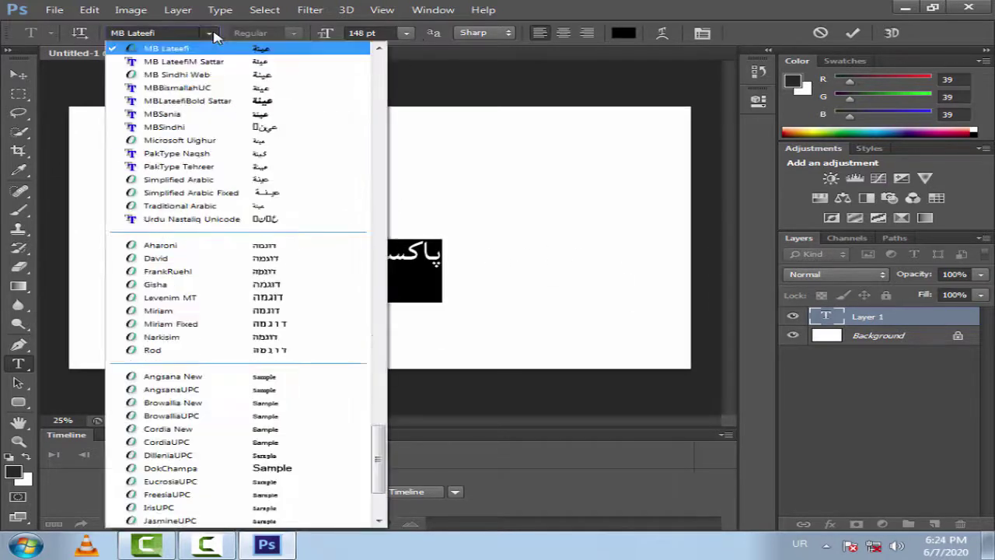
{"action": "scroll", "coordinate": [196, 163], "scroll_direction": "up", "scroll_amount": 1}
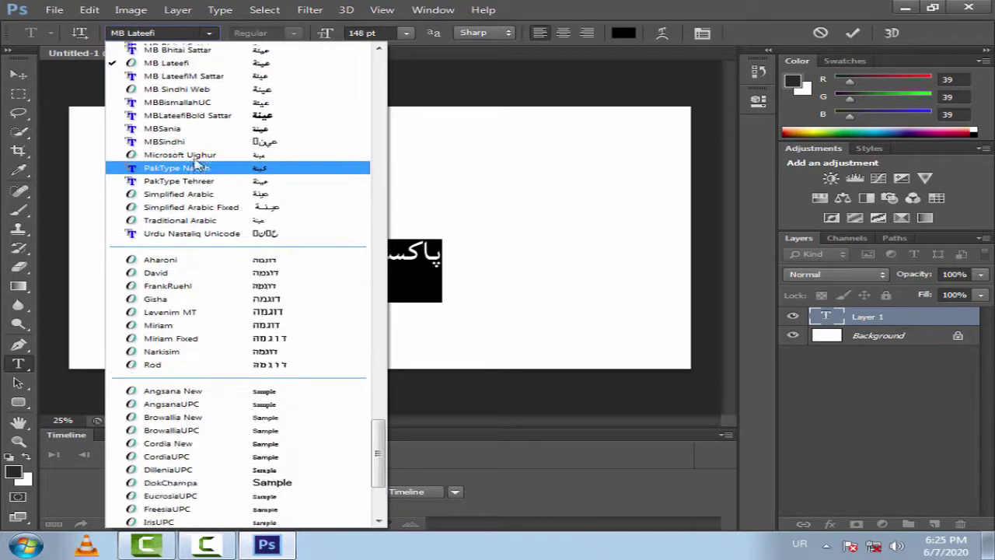
{"action": "scroll", "coordinate": [196, 164], "scroll_direction": "up", "scroll_amount": 4}
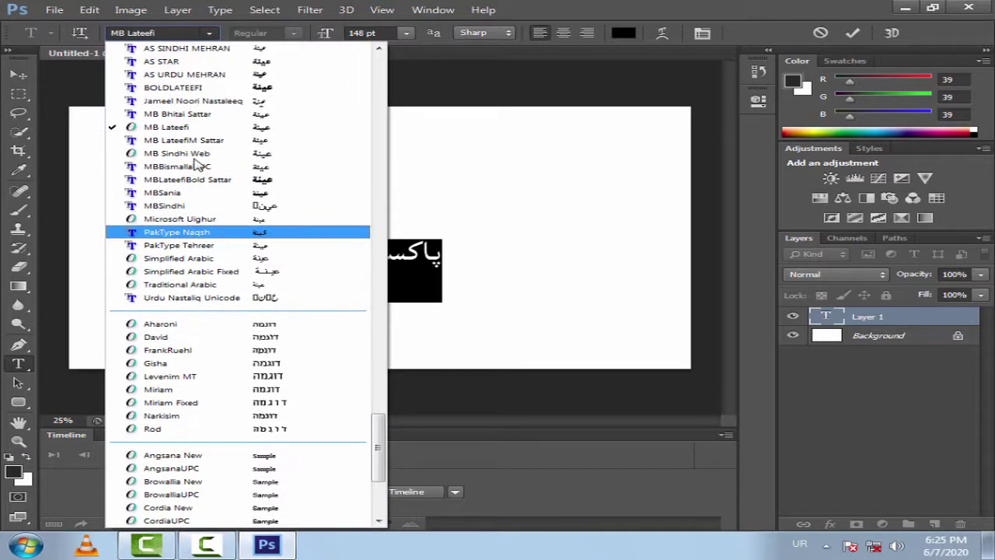
{"action": "left_click", "coordinate": [178, 246]}
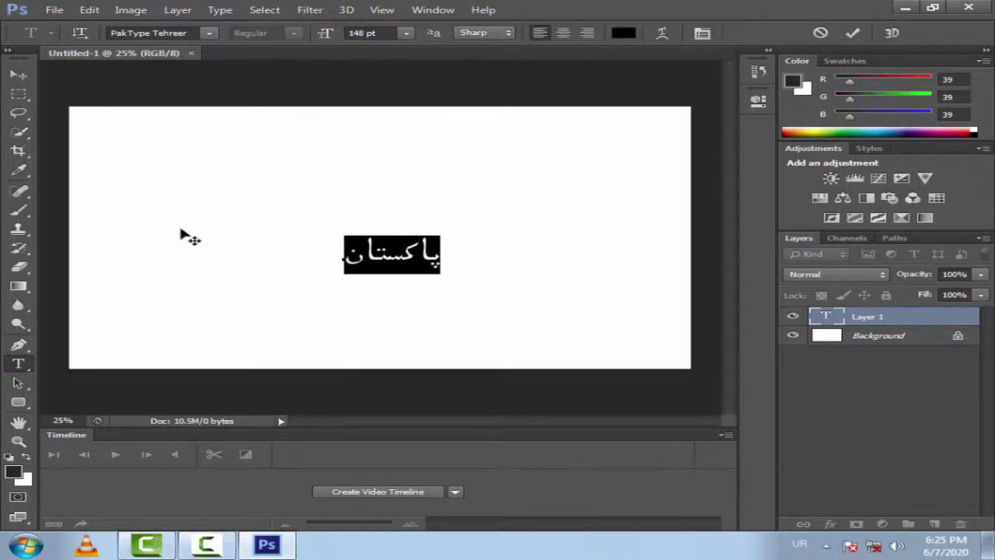
Step: Try Urdu Nastaliq Unicode, then browse the font list for Jameel Noori Nastaleeq
{"action": "left_click", "coordinate": [208, 34]}
{"action": "scroll", "coordinate": [175, 280], "scroll_direction": "up", "scroll_amount": 4}
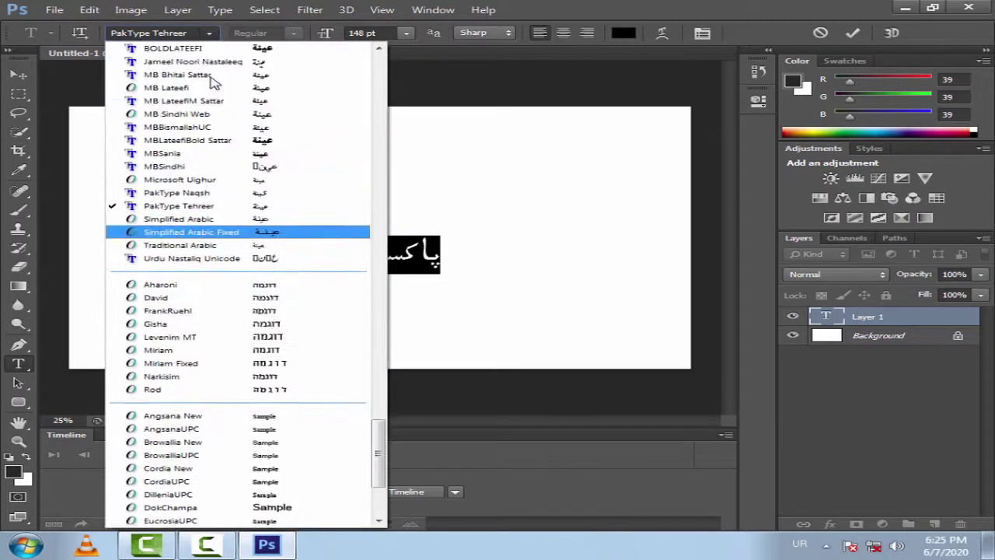
{"action": "left_click", "coordinate": [180, 259]}
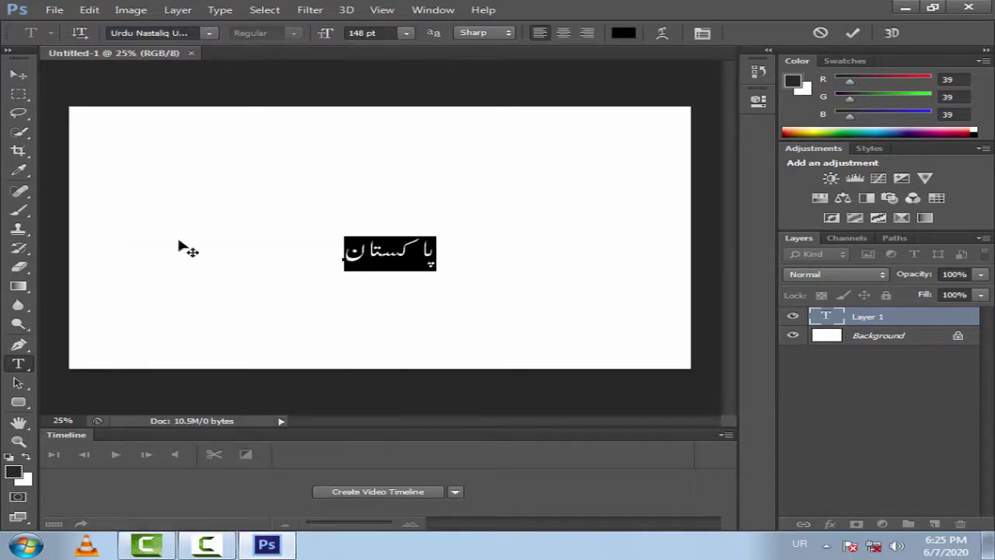
{"action": "left_click", "coordinate": [209, 35]}
{"action": "scroll", "coordinate": [211, 39], "scroll_direction": "up", "scroll_amount": 5}
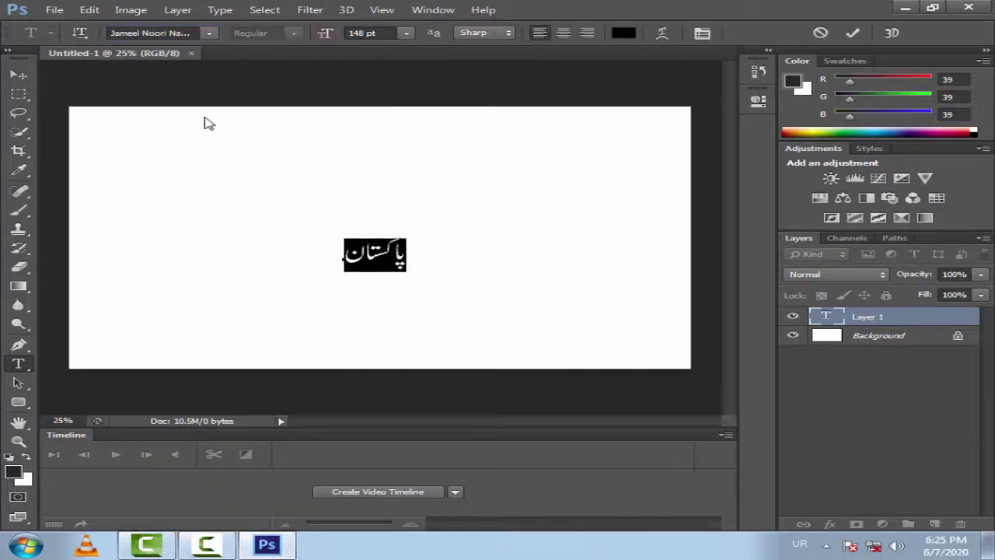
Step: Free-transform the پاکستان layer to about 412% width, 335.52% height, tilted 1.84°
{"action": "left_click", "coordinate": [19, 74]}
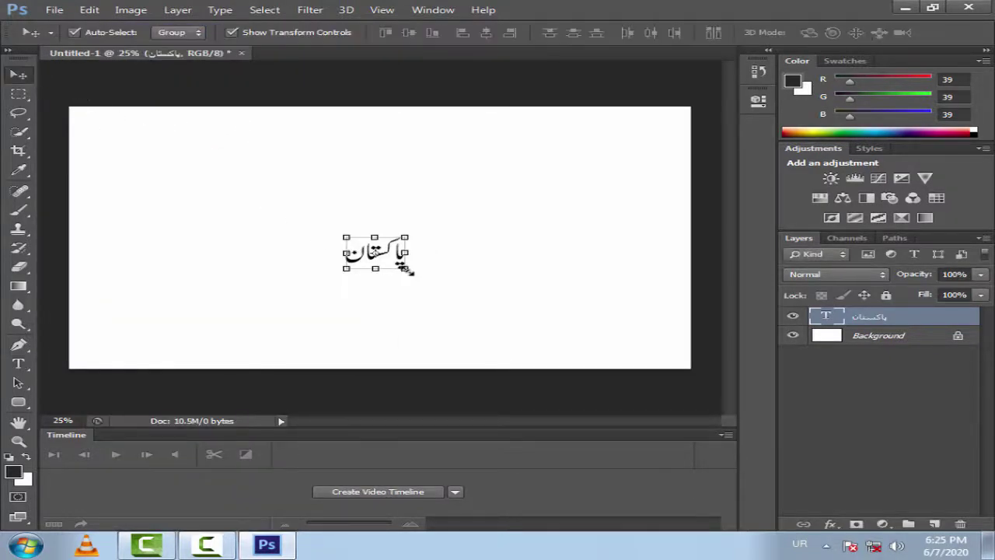
{"action": "left_click", "coordinate": [511, 320]}
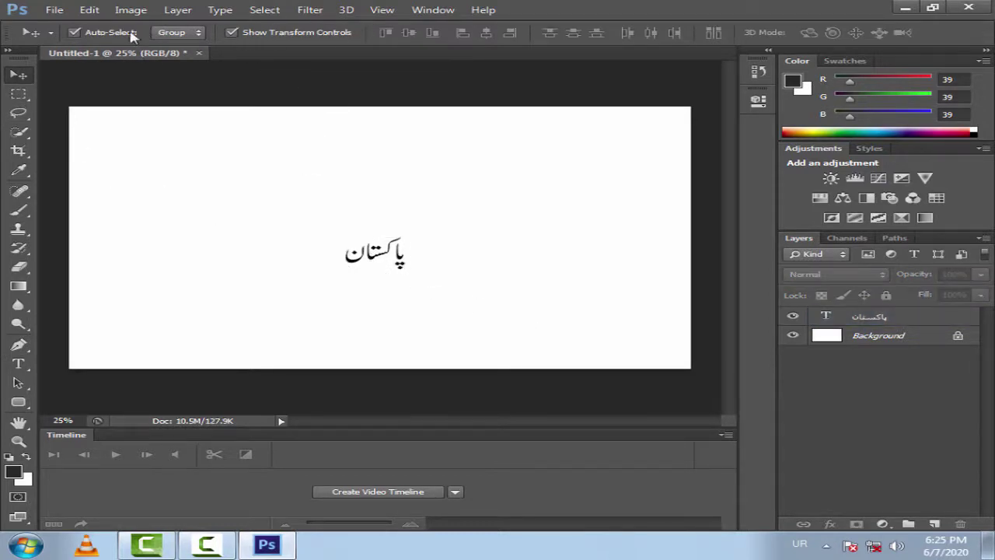
{"action": "left_click", "coordinate": [367, 252]}
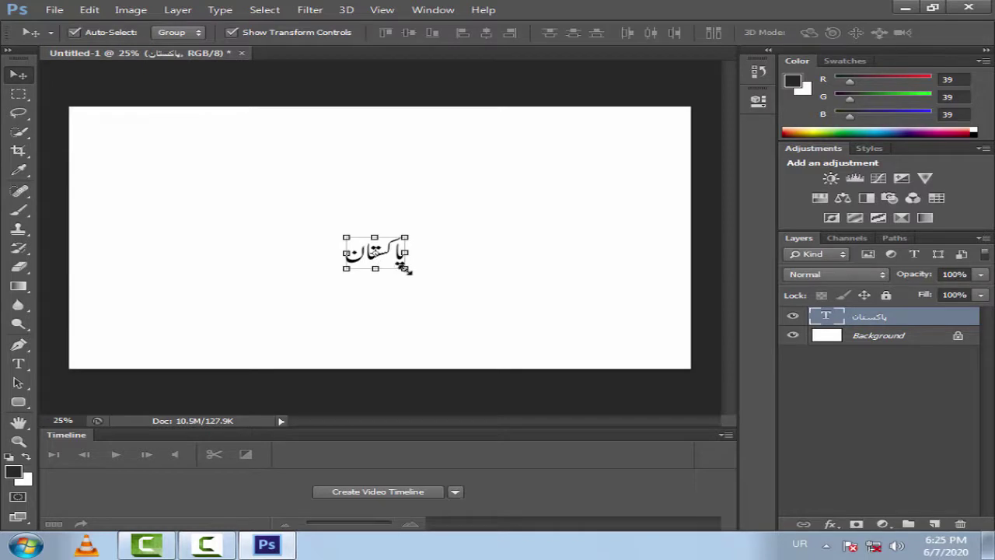
{"action": "left_click_drag", "start_coordinate": [506, 322], "coordinate": [511, 325]}
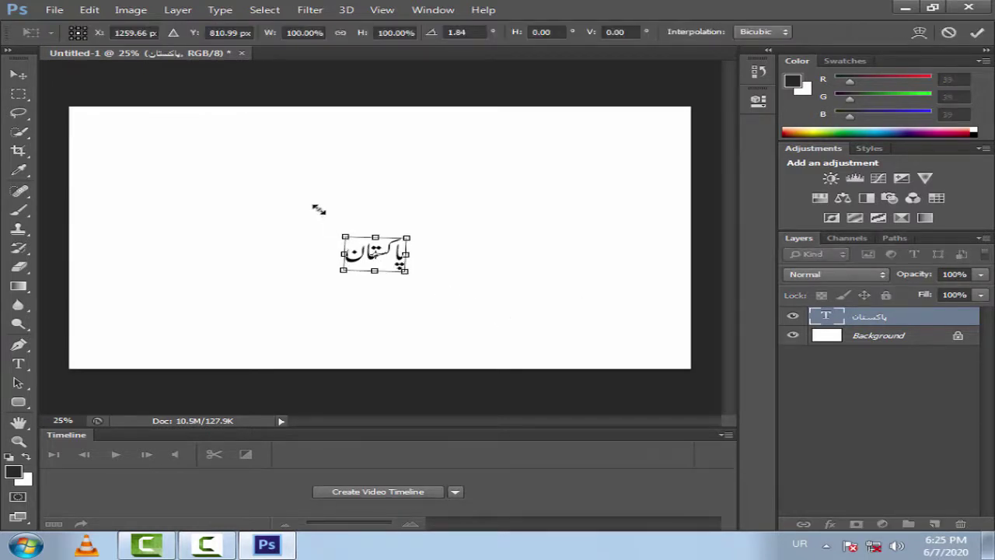
{"action": "left_click_drag", "start_coordinate": [319, 209], "coordinate": [234, 153]}
{"action": "left_click_drag", "start_coordinate": [413, 219], "coordinate": [482, 217]}
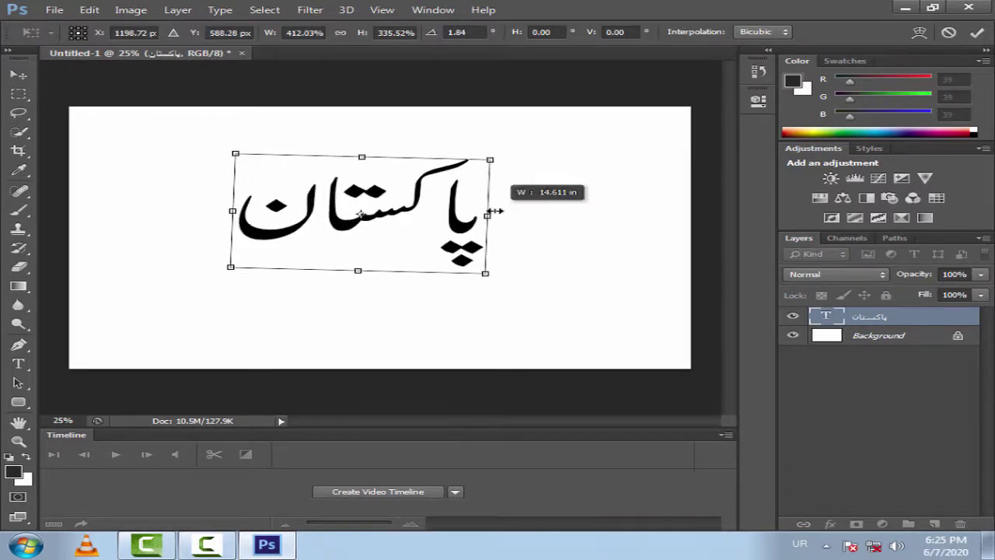
{"action": "left_click", "coordinate": [63, 11]}
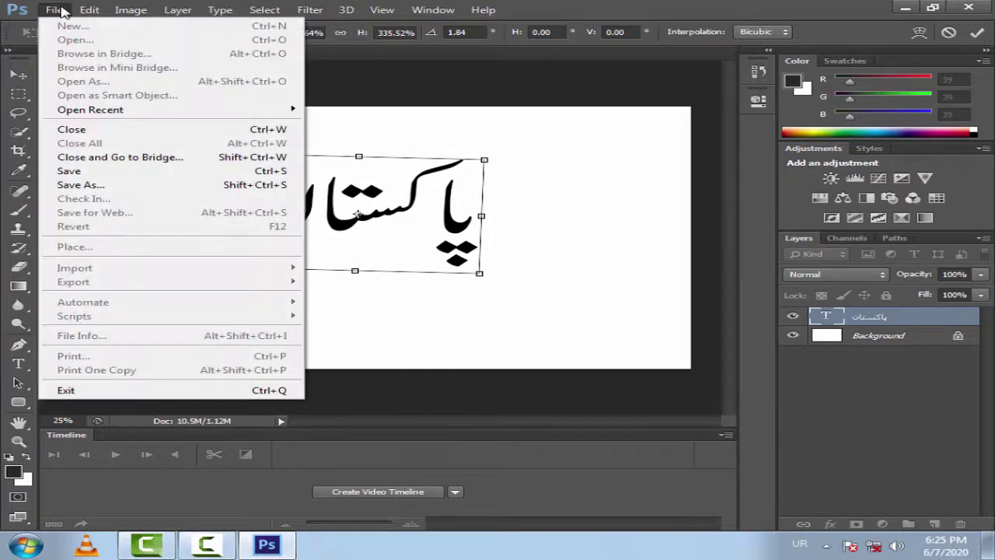
Step: Exit Photoshop, discarding the pending transformation and the unsaved document, then refresh the desktop
{"action": "left_click", "coordinate": [179, 394]}
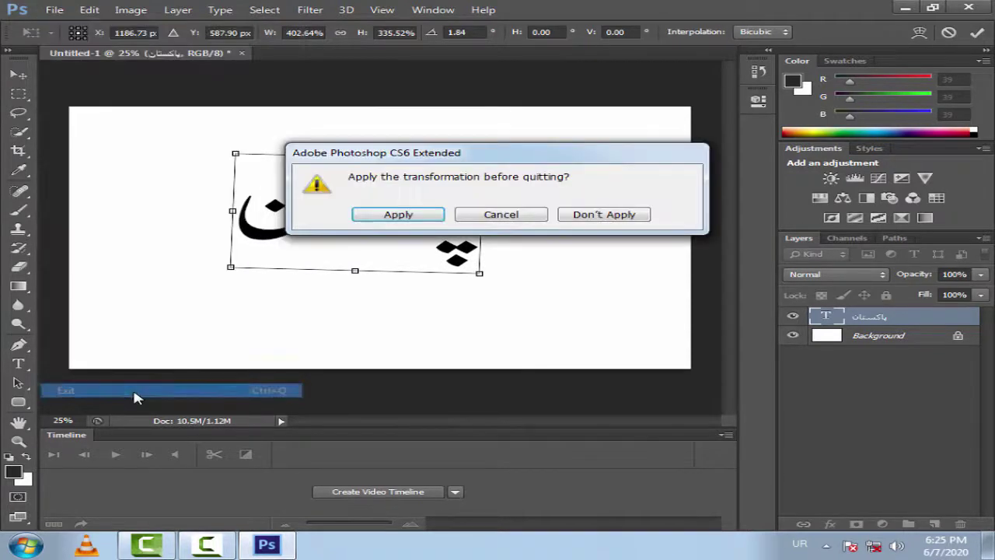
{"action": "left_click", "coordinate": [585, 214]}
{"action": "left_click", "coordinate": [471, 215]}
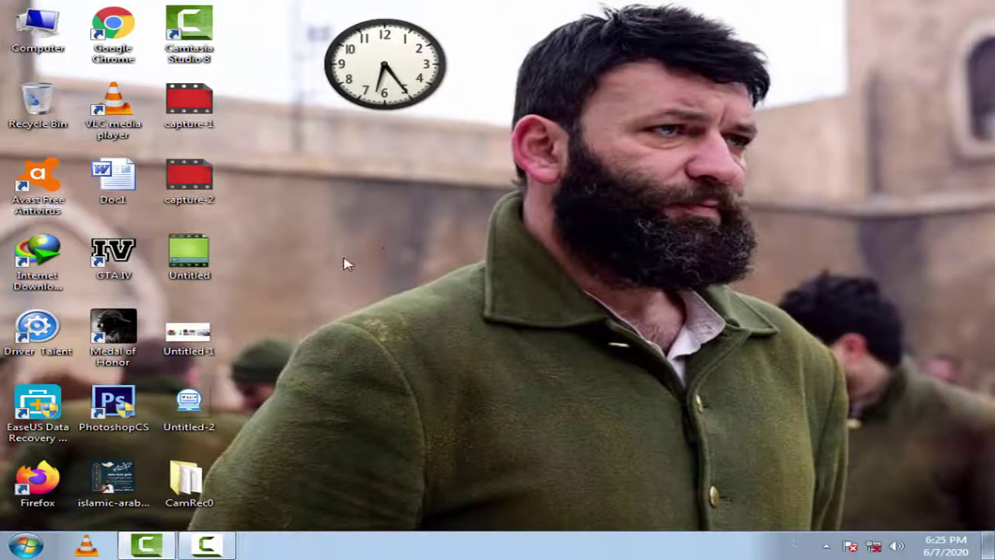
{"action": "right_click", "coordinate": [426, 224]}
{"action": "left_click", "coordinate": [476, 288]}
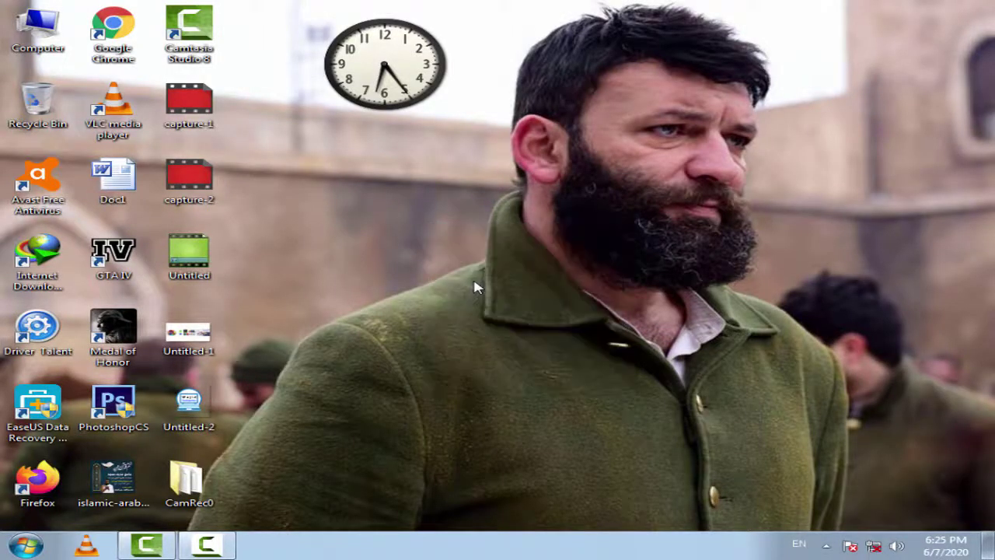